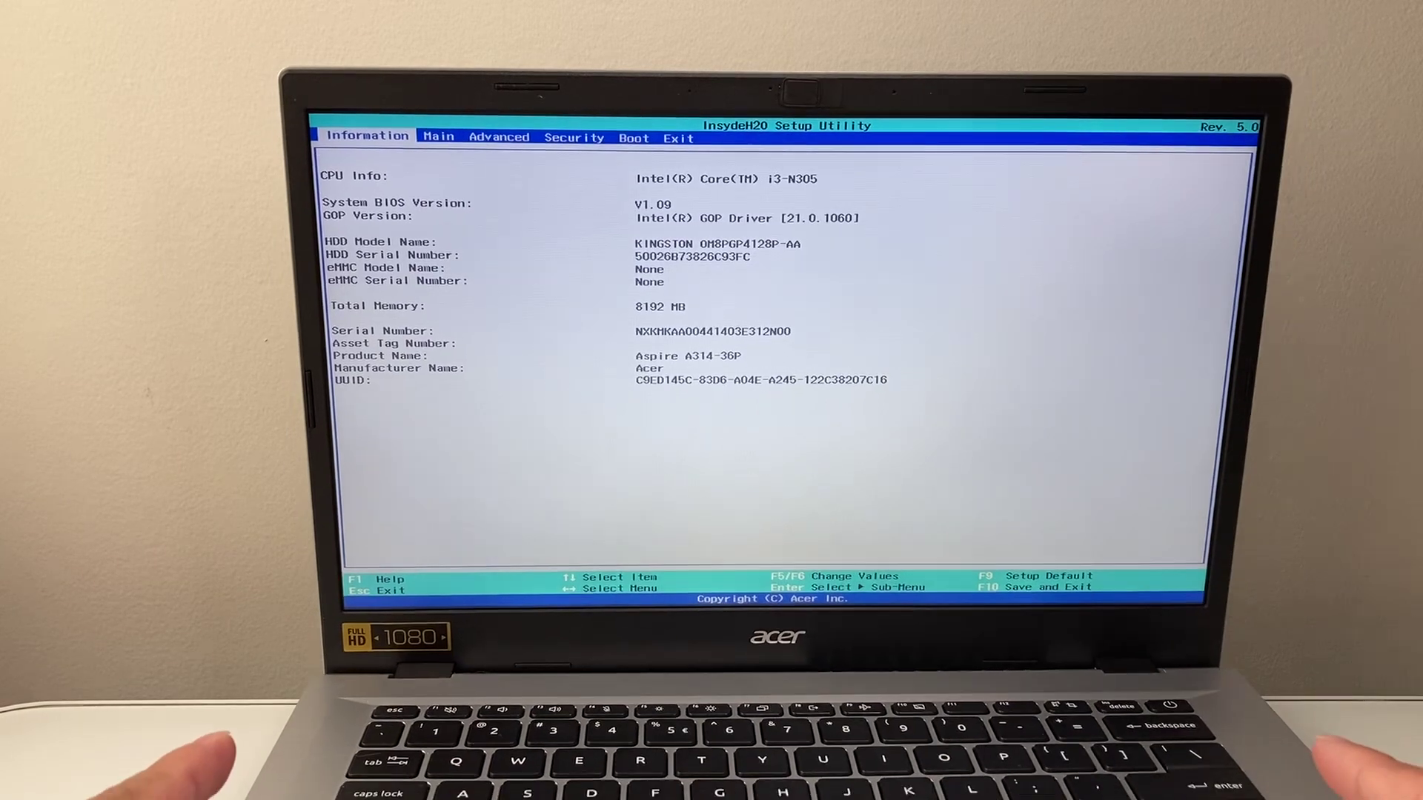
Browse the Main and Advanced setup pages, ending on the Boot page with UEFI and Secure Boot.
key(Right)
key(Right)
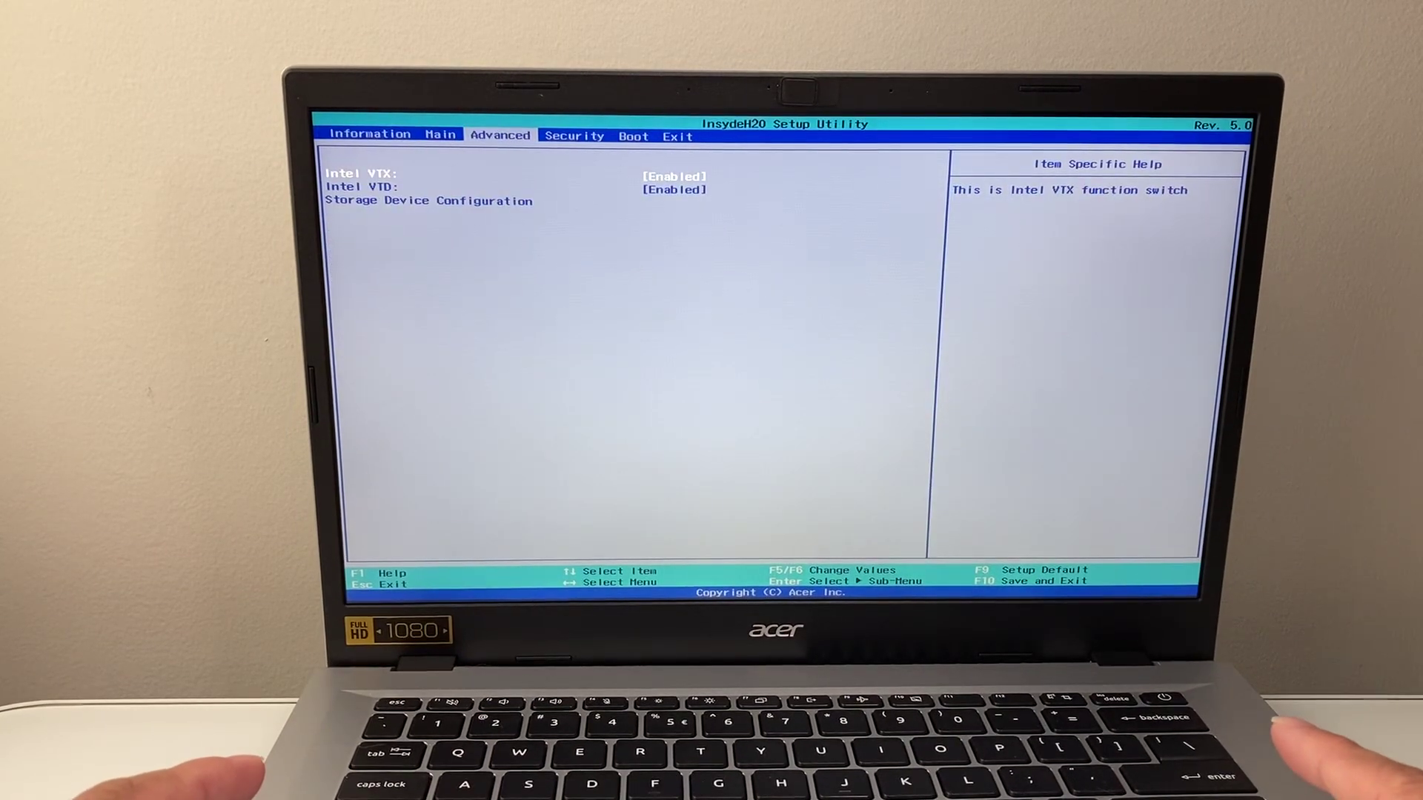
key(Right)
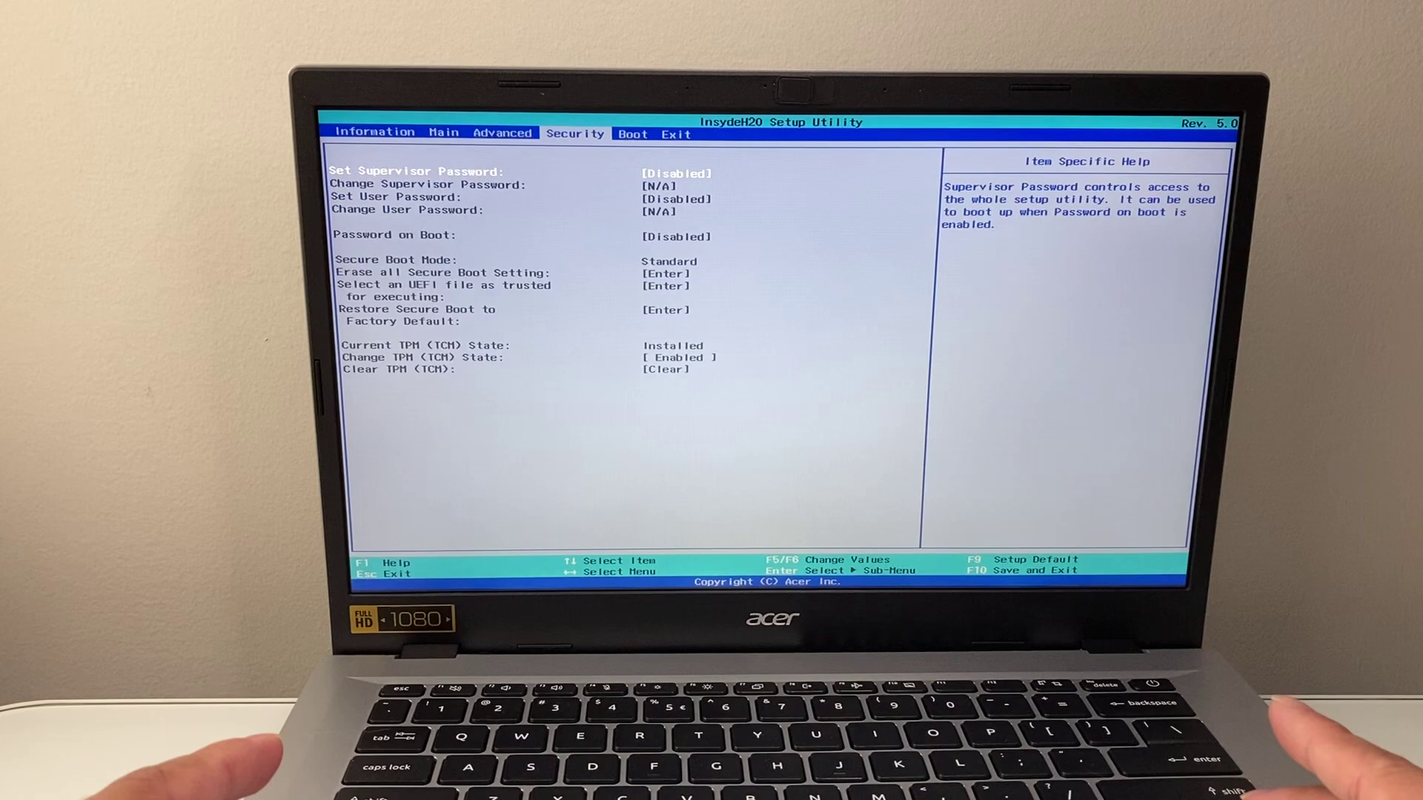
key(Left)
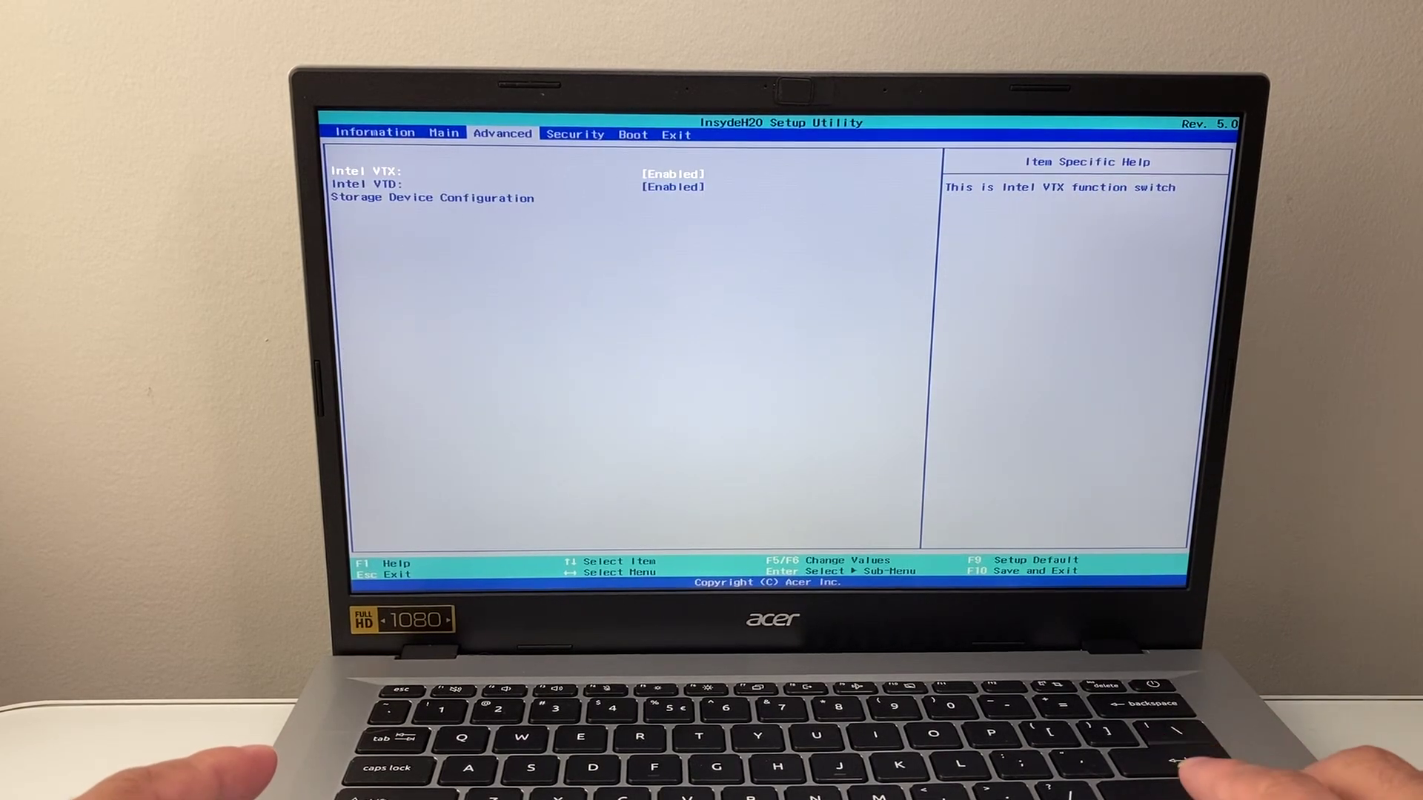
key(Right)
key(Right)
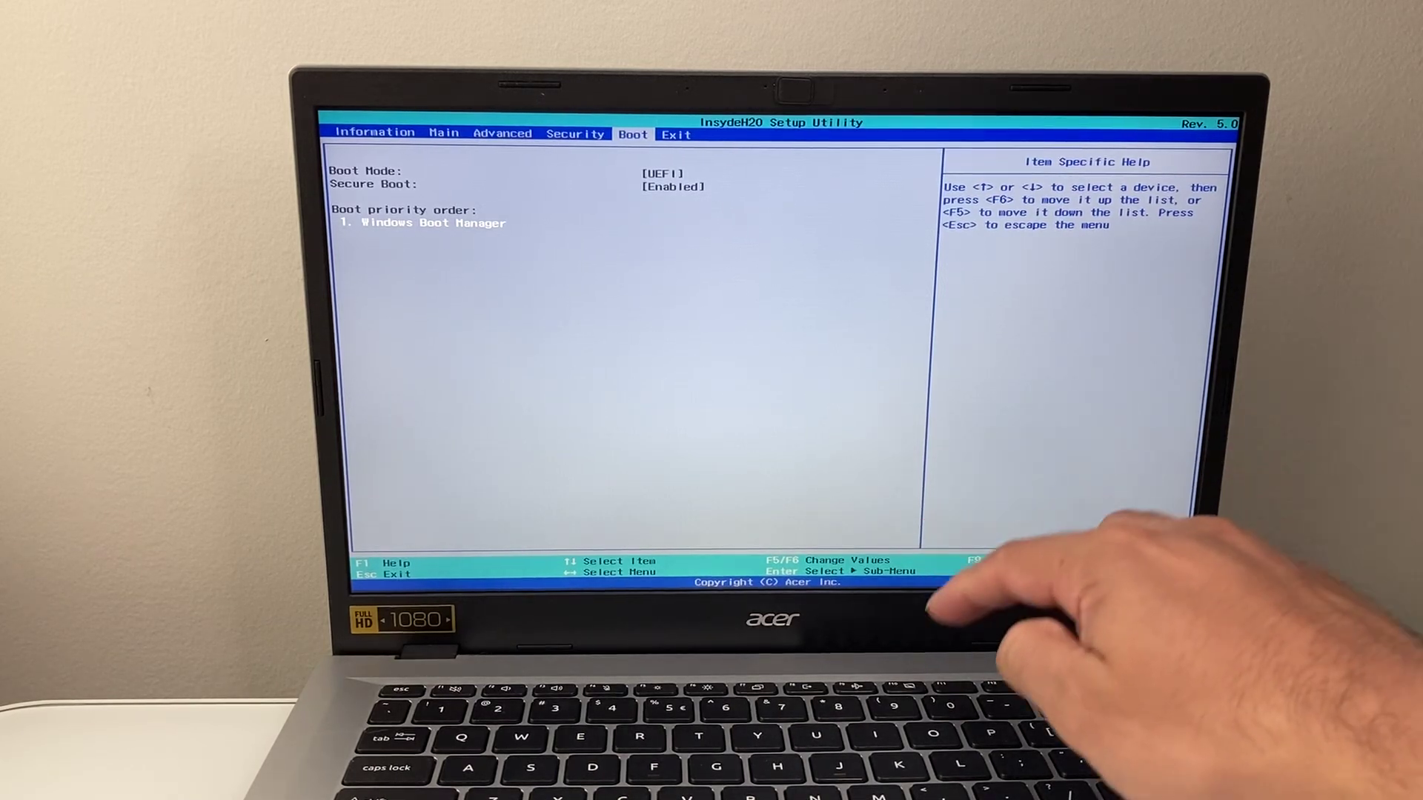
Load the setup default configuration with F9 and confirm Yes.
key(F9)
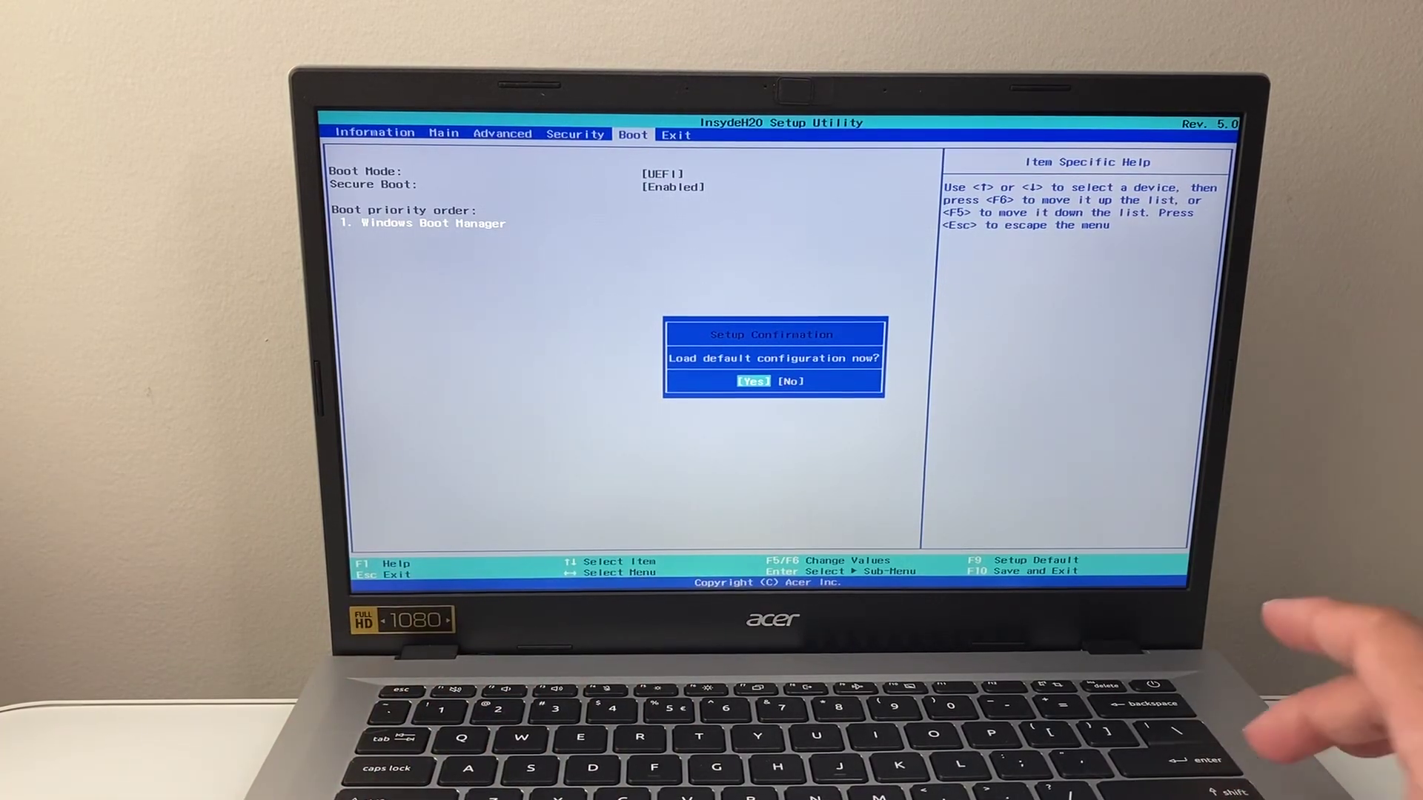
key(Return)
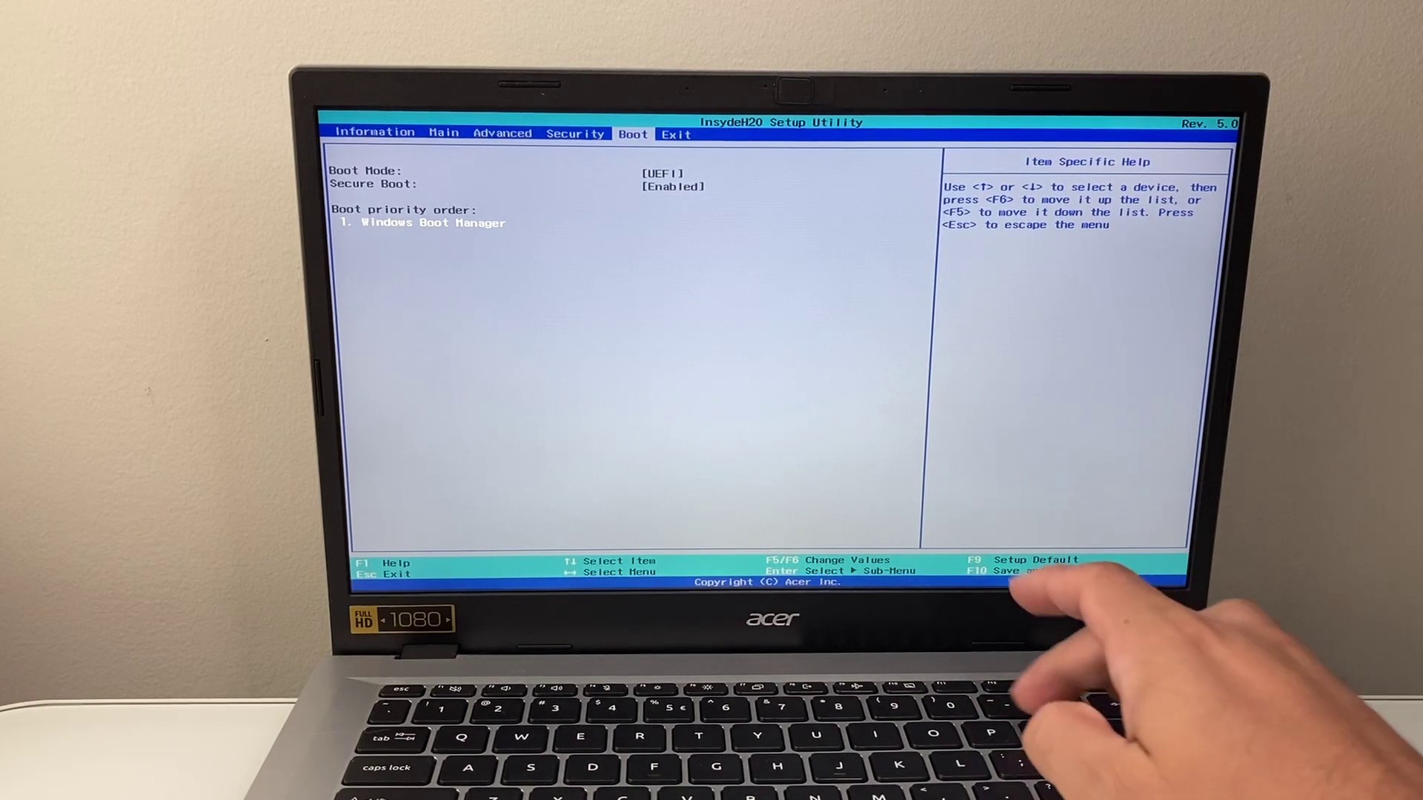
Save configuration changes and exit setup with F10, confirming Yes.
key(F10)
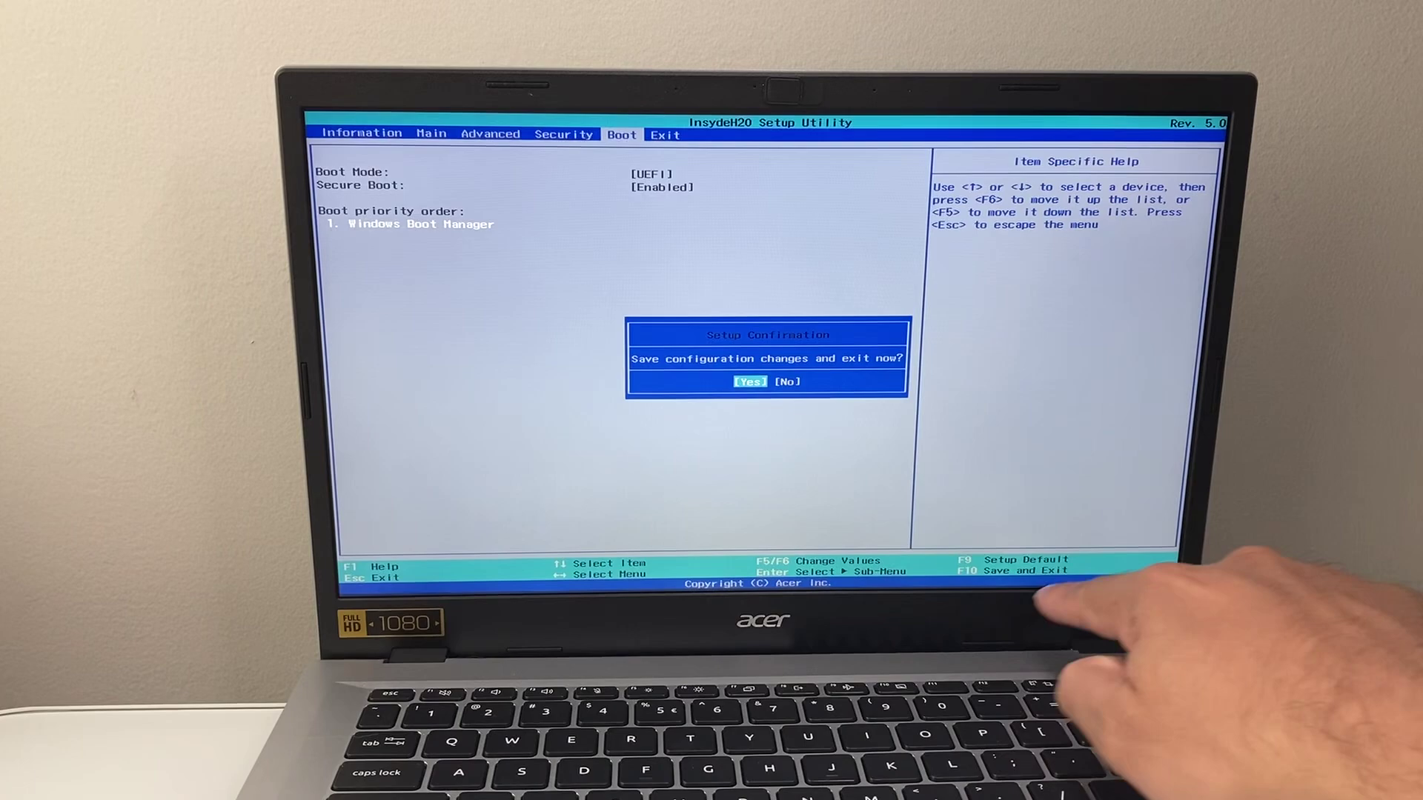
key(Return)
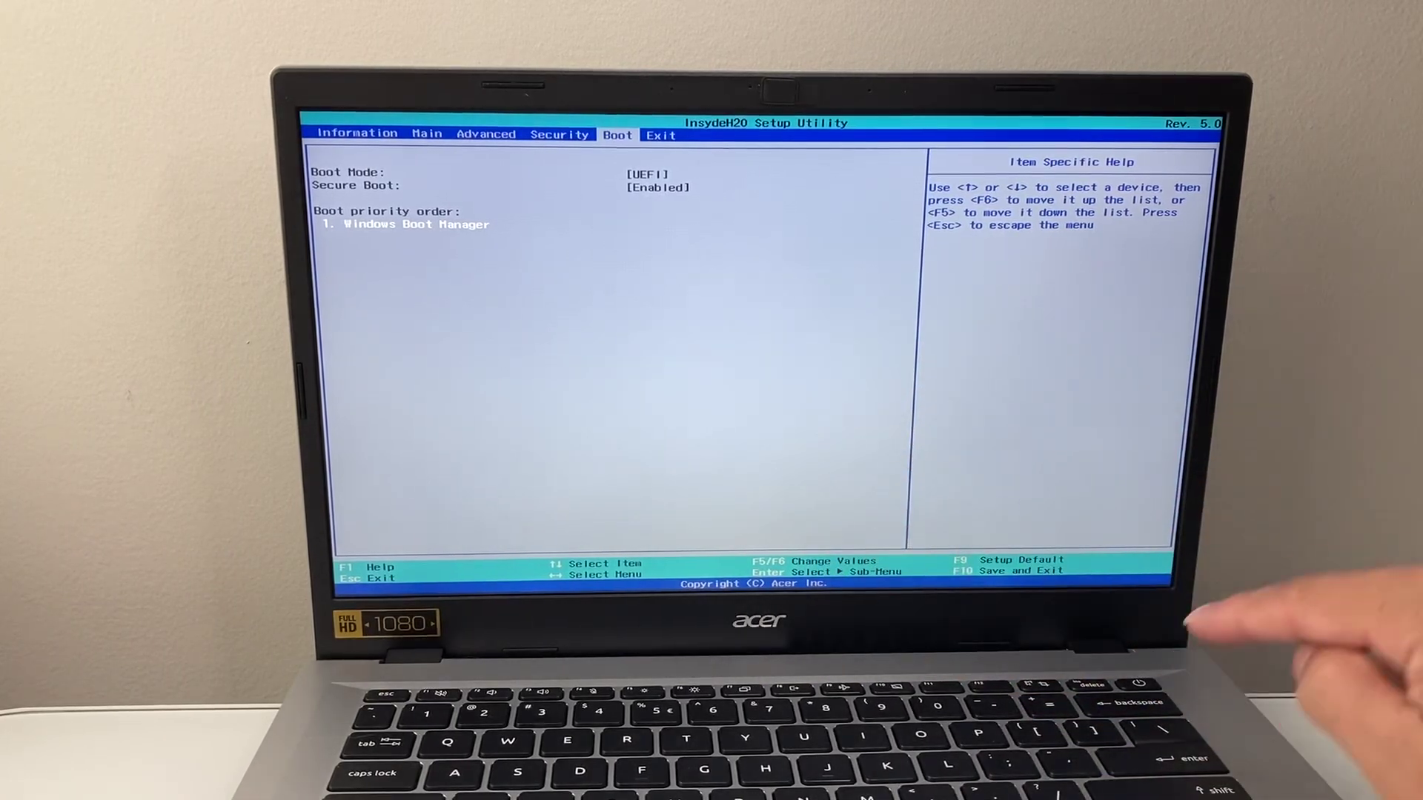